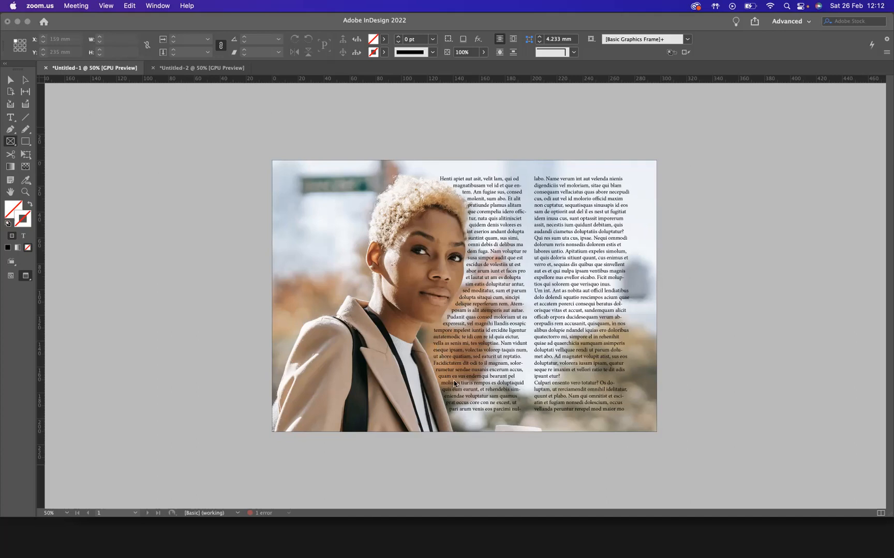
- In the Untitled-2 document, draw a text frame about 167 mm wide and 185 mm high over the photo, ending at the right margin
click(195, 71)
click(195, 71)
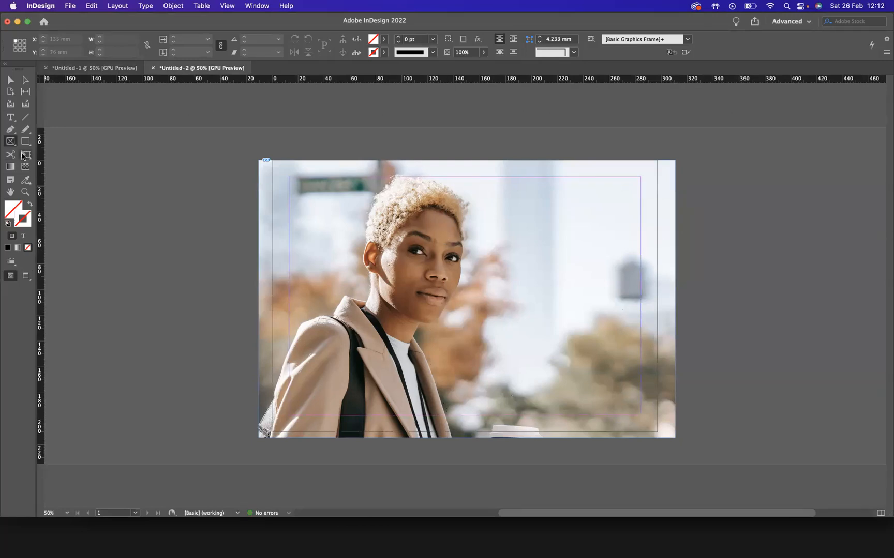
click(11, 118)
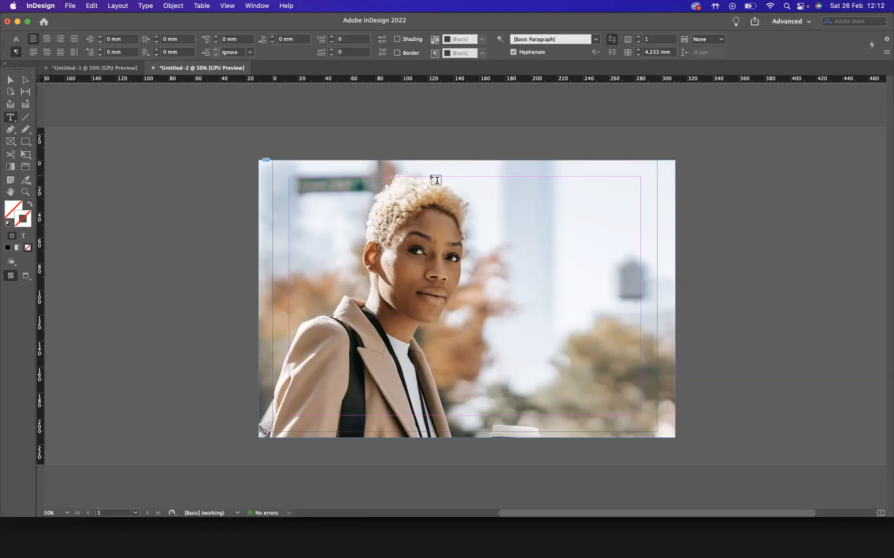
drag(432, 181, 635, 414)
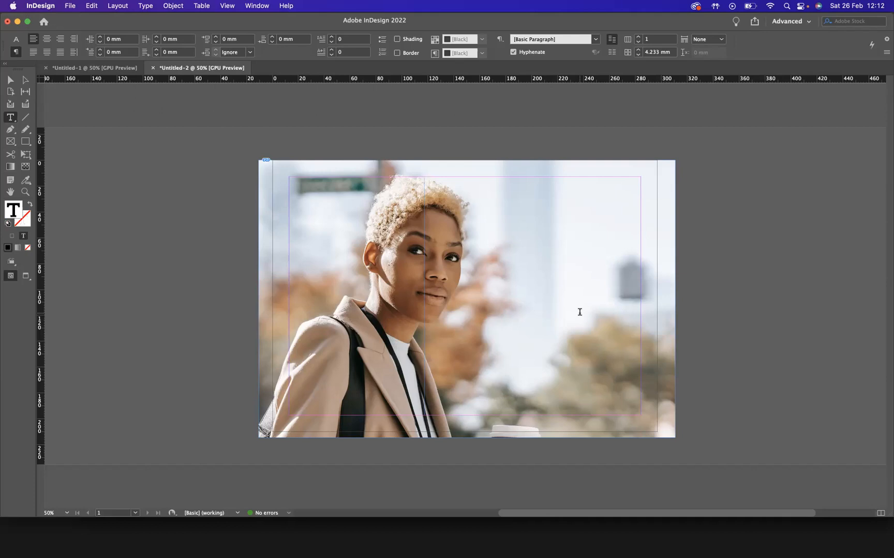
- Set the new frame's font to Academy Engraved LET and increase the font size slightly
key(super+t)
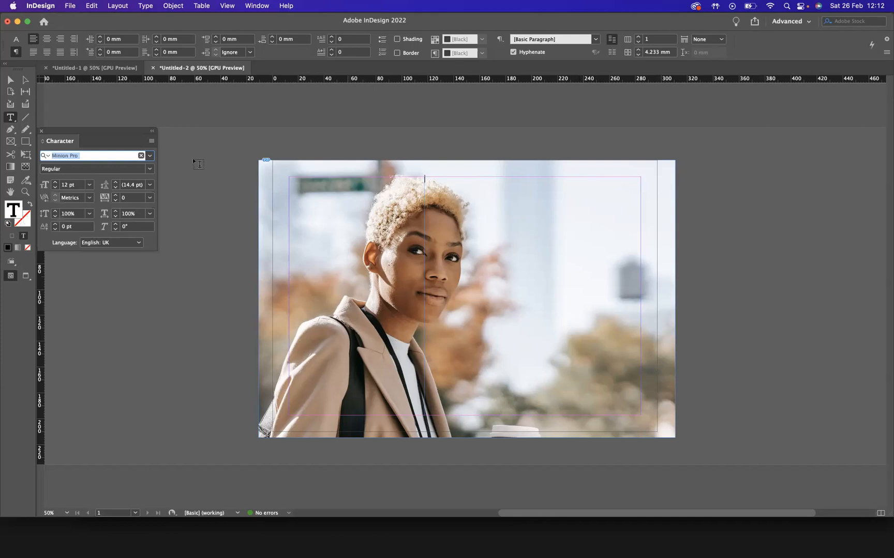
drag(94, 134, 278, 124)
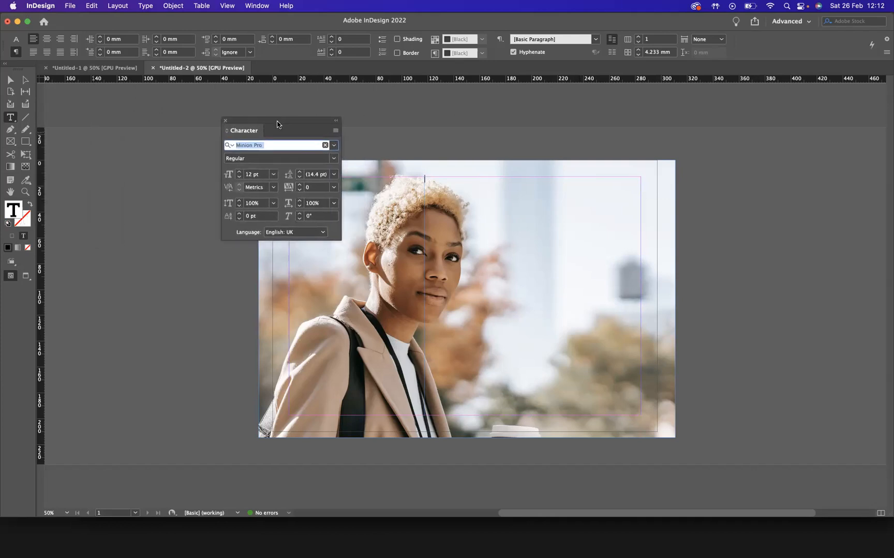
click(334, 147)
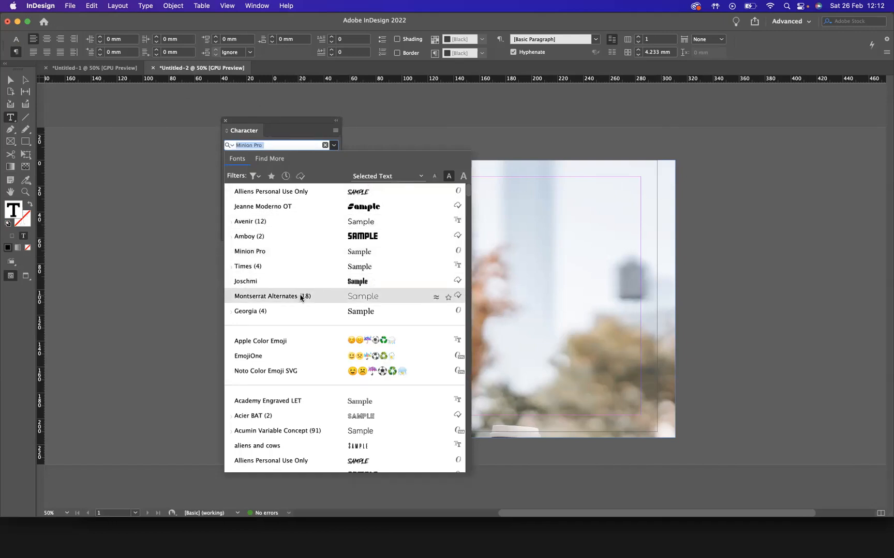
click(281, 402)
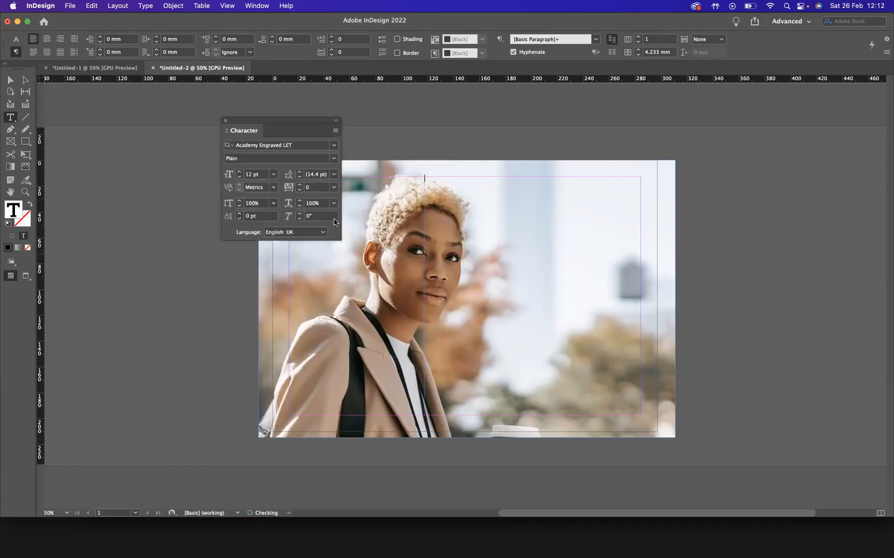
click(239, 174)
click(240, 174)
click(240, 175)
click(226, 120)
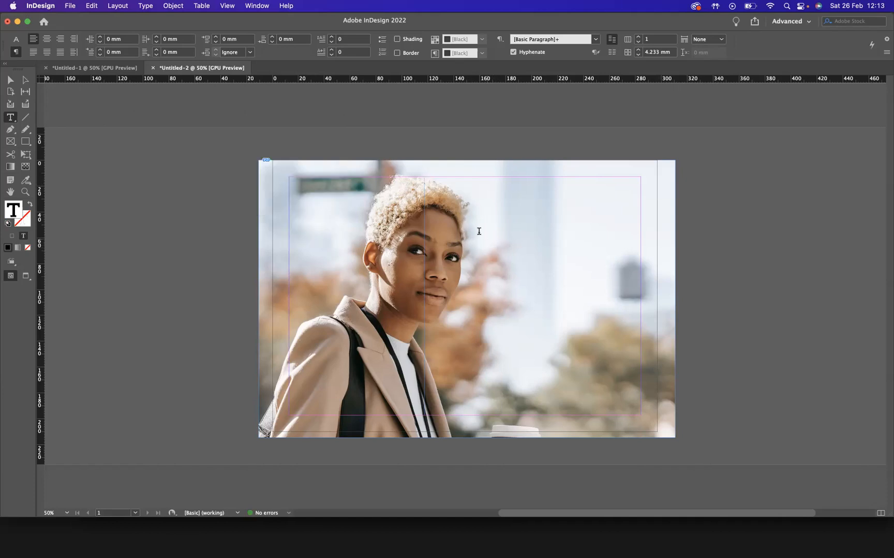
- Fill the text frame with placeholder text and split it into 2 columns
right_click(478, 233)
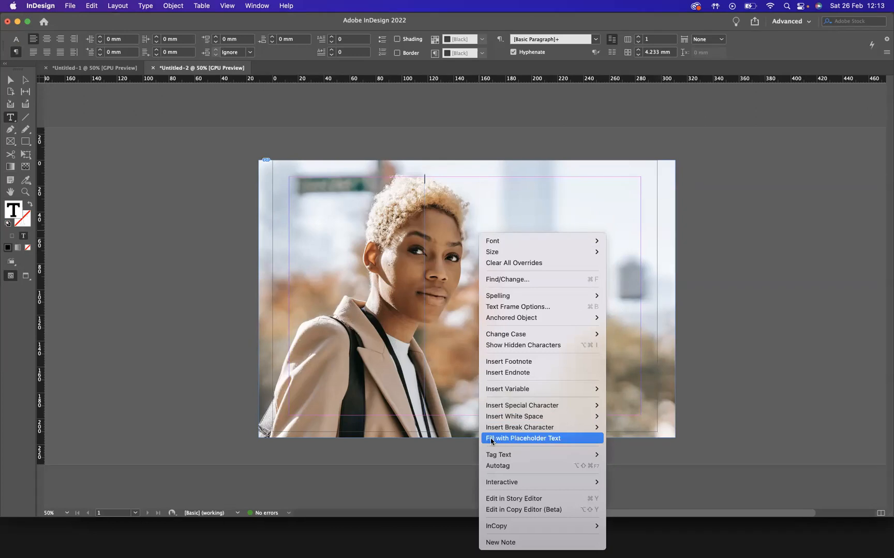
click(524, 438)
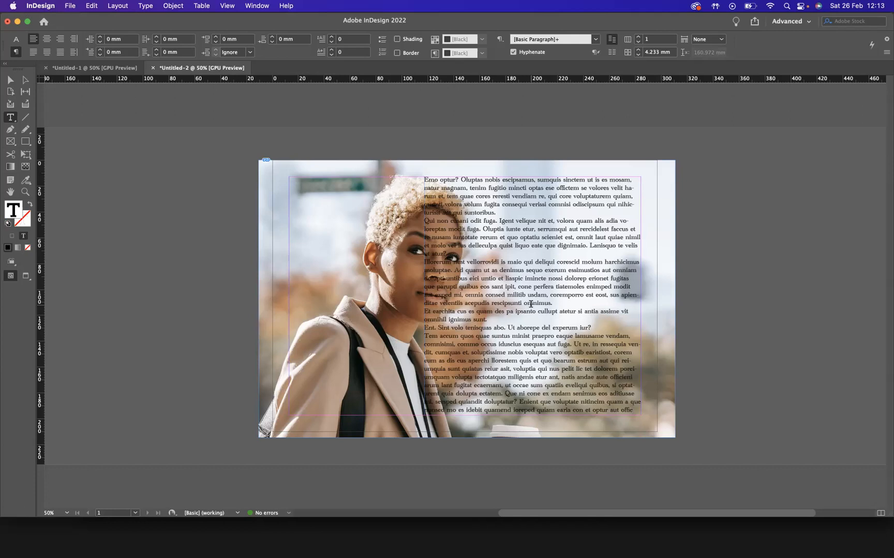
key(super+b)
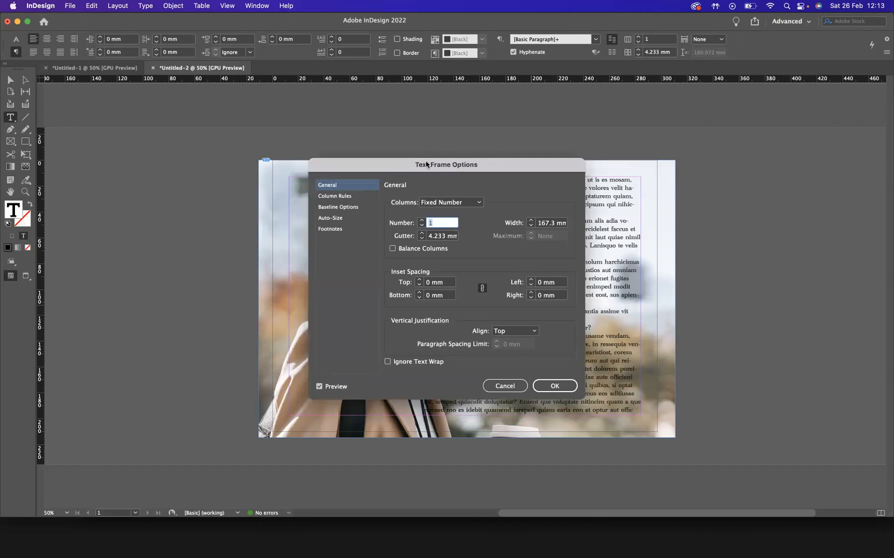
drag(421, 162, 214, 140)
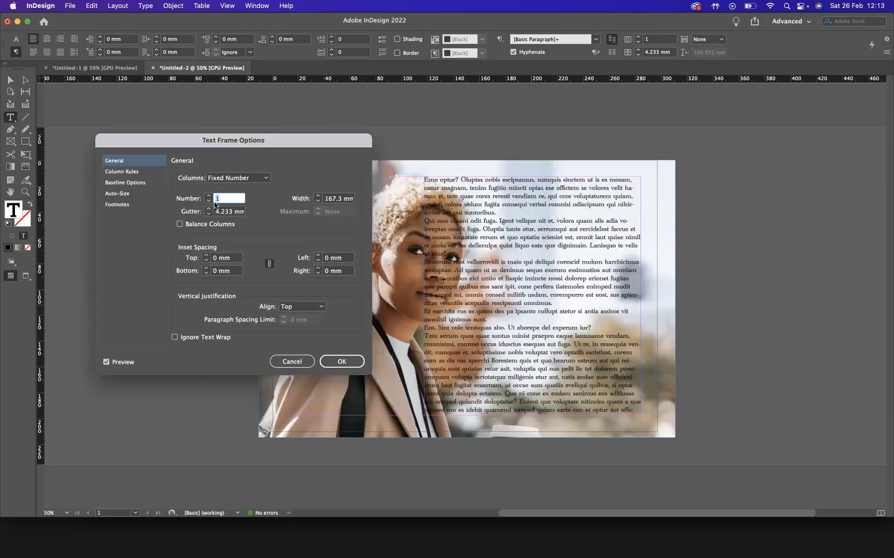
click(209, 196)
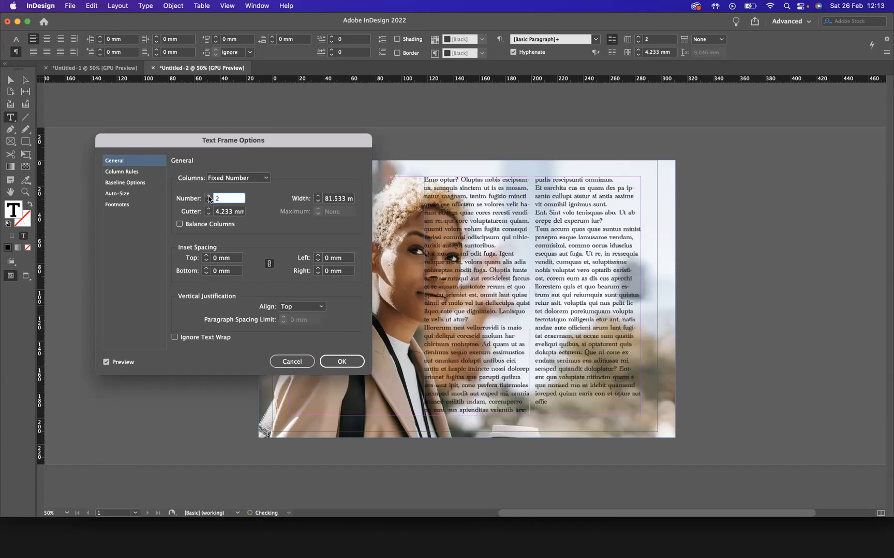
click(342, 363)
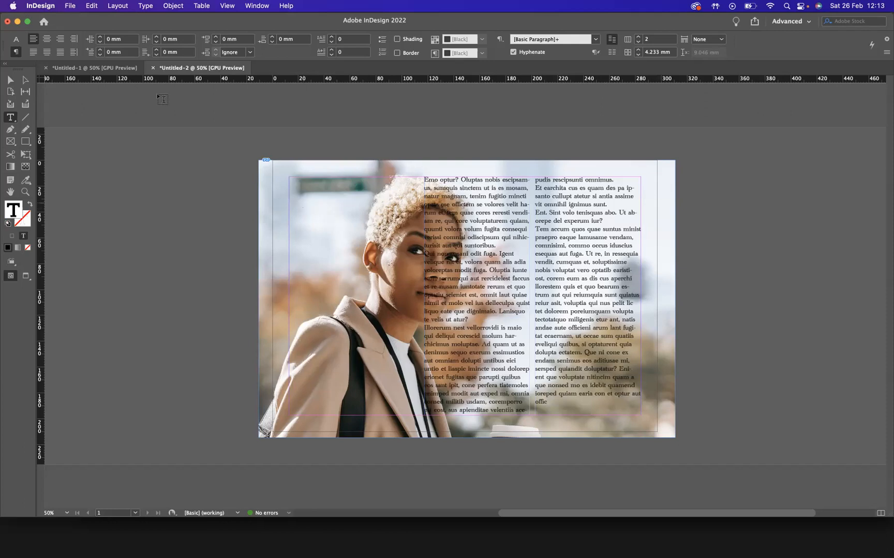
- Select the text frame and the photo together and apply text wrap around object shape
click(9, 80)
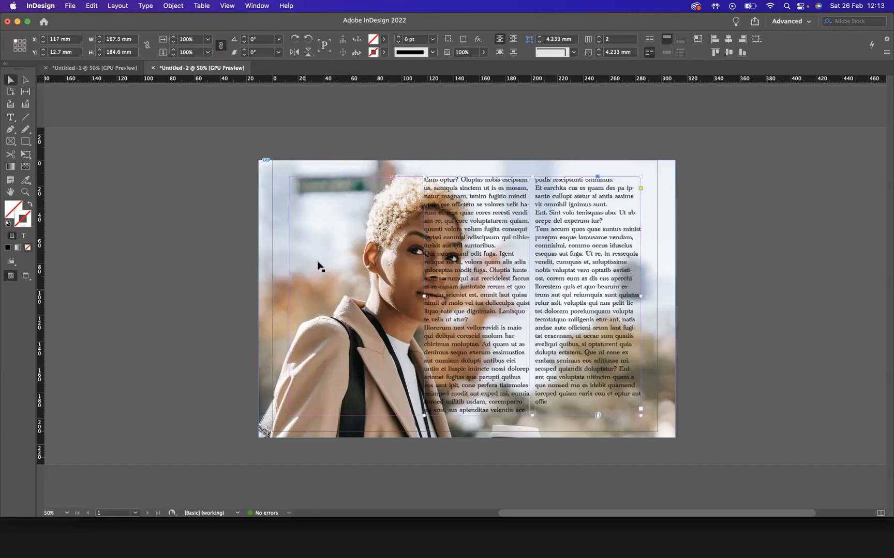
click(590, 319)
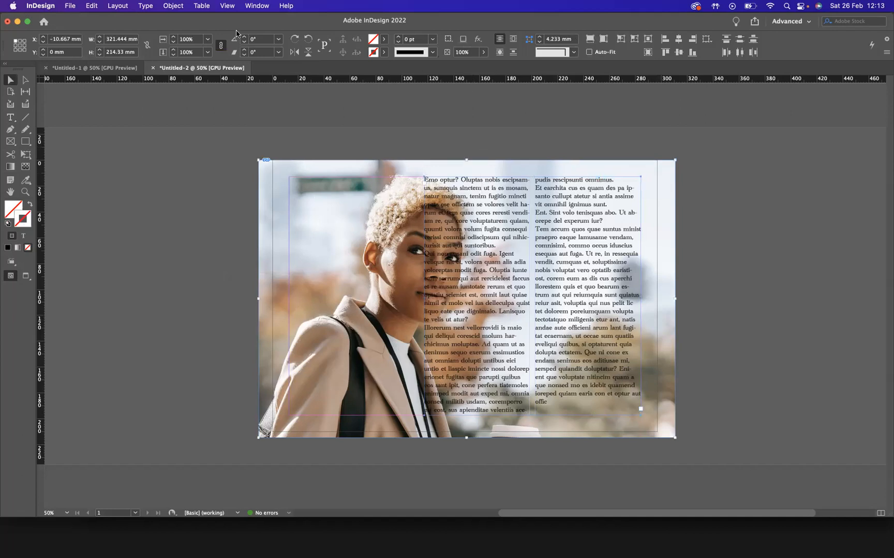
click(262, 8)
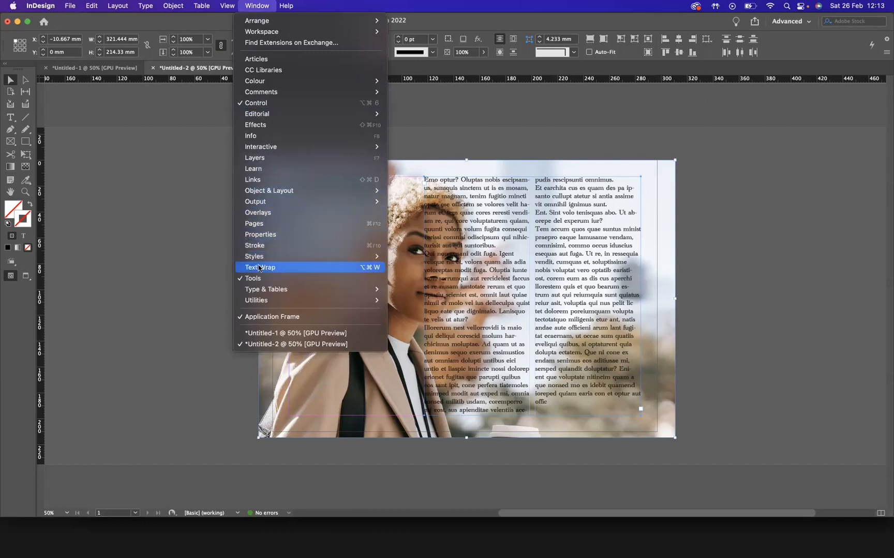
click(302, 272)
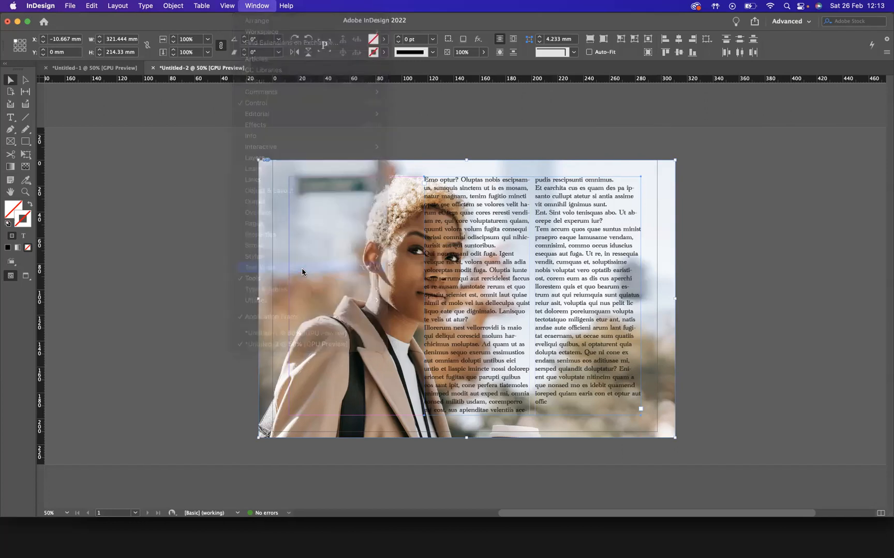
drag(95, 130, 171, 166)
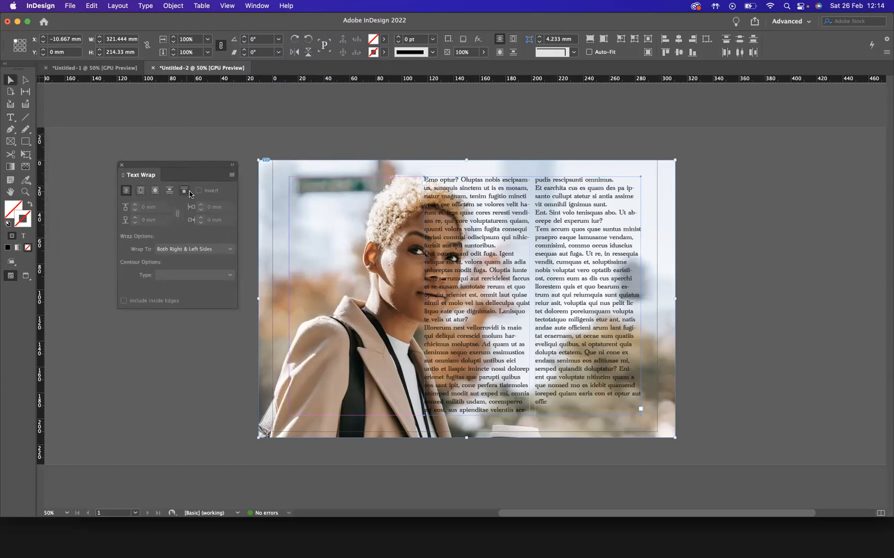
click(157, 192)
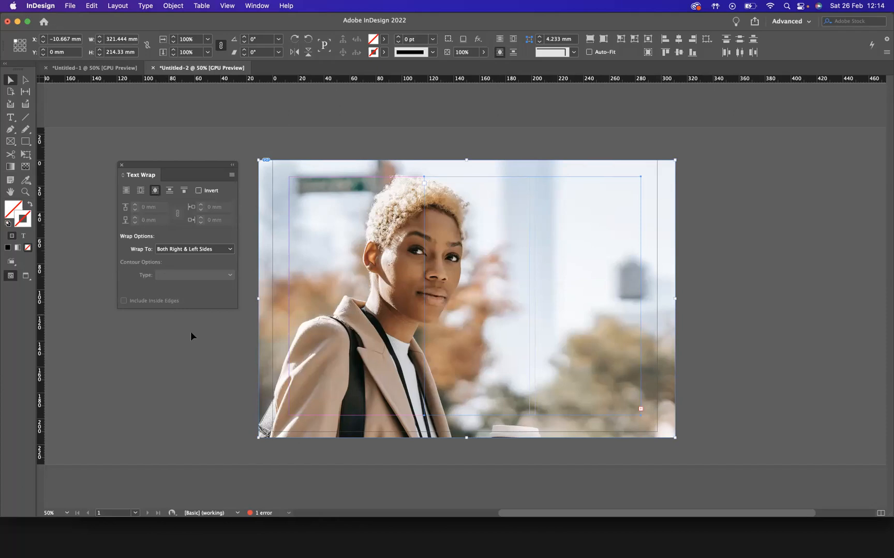
- For the photo alone, set the text wrap contour type to Select subject
click(228, 350)
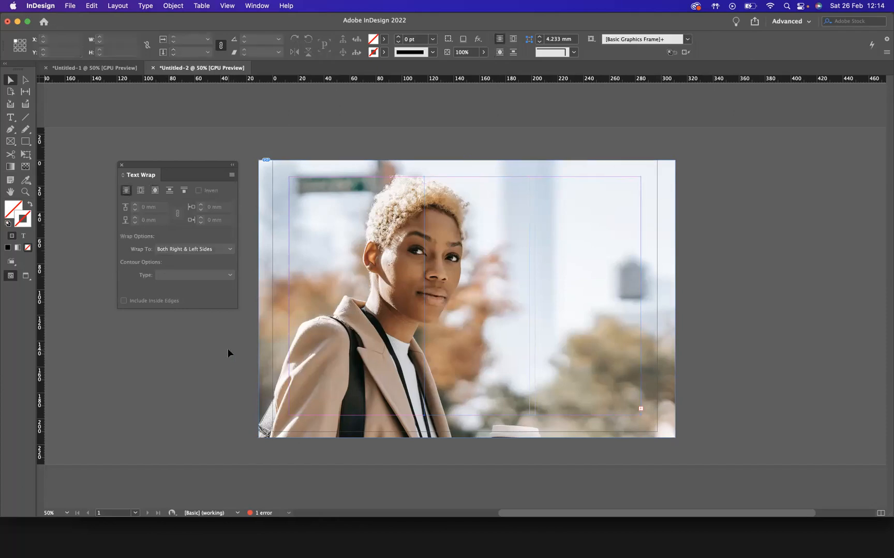
click(299, 210)
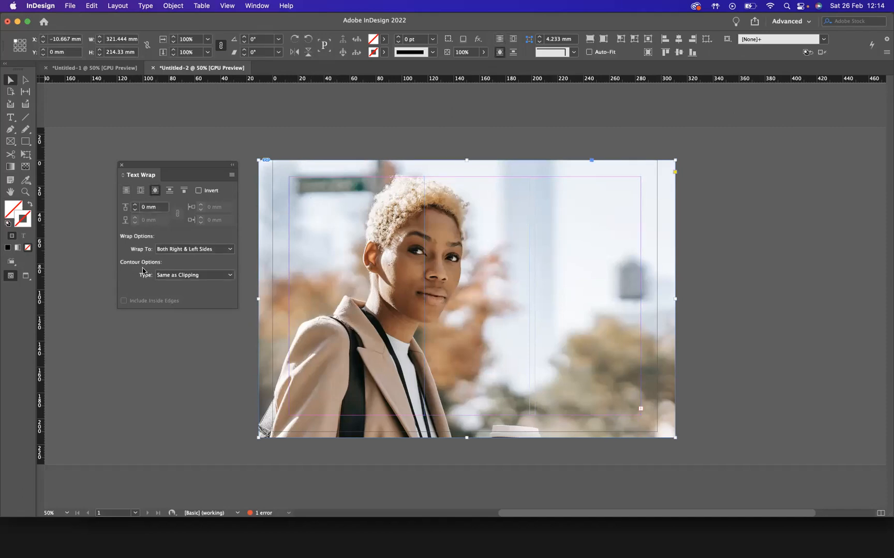
click(230, 275)
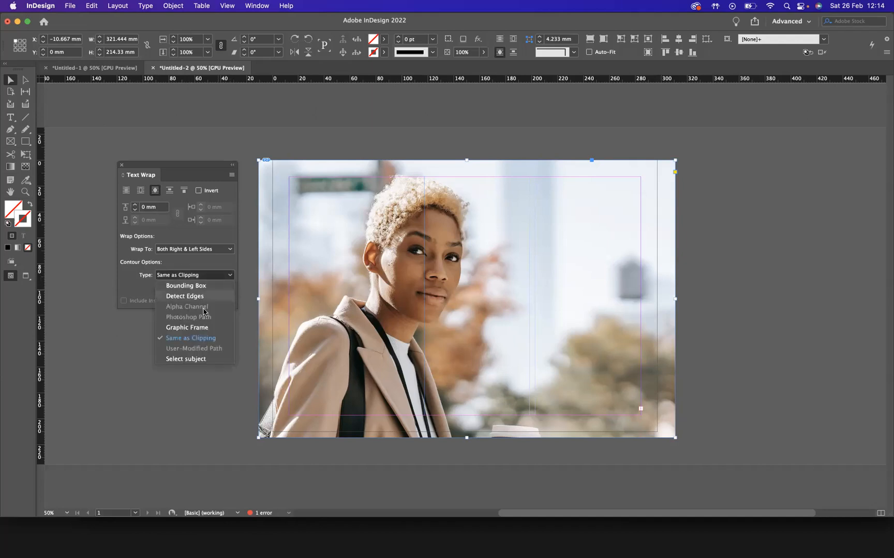
click(186, 361)
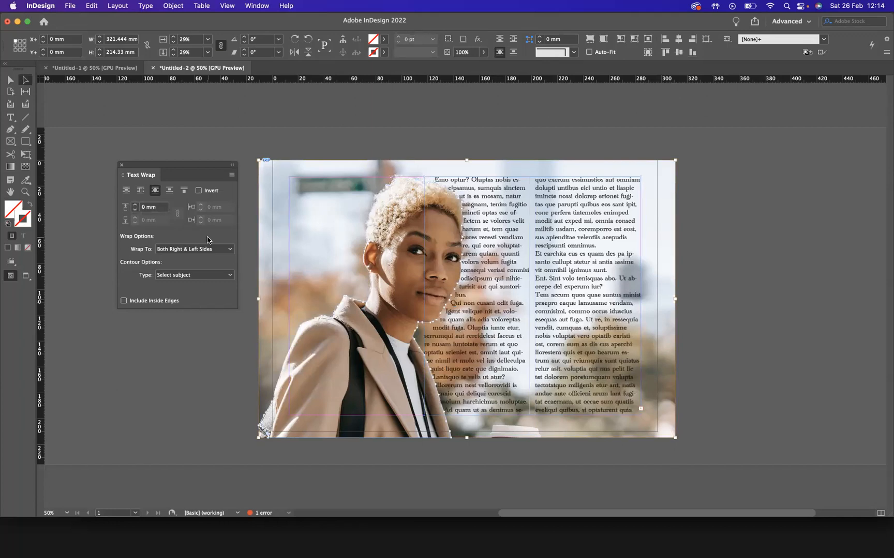
- Set the text wrap offset around the photo's subject to 5 mm
click(135, 204)
click(136, 205)
click(135, 205)
click(135, 205)
click(135, 205)
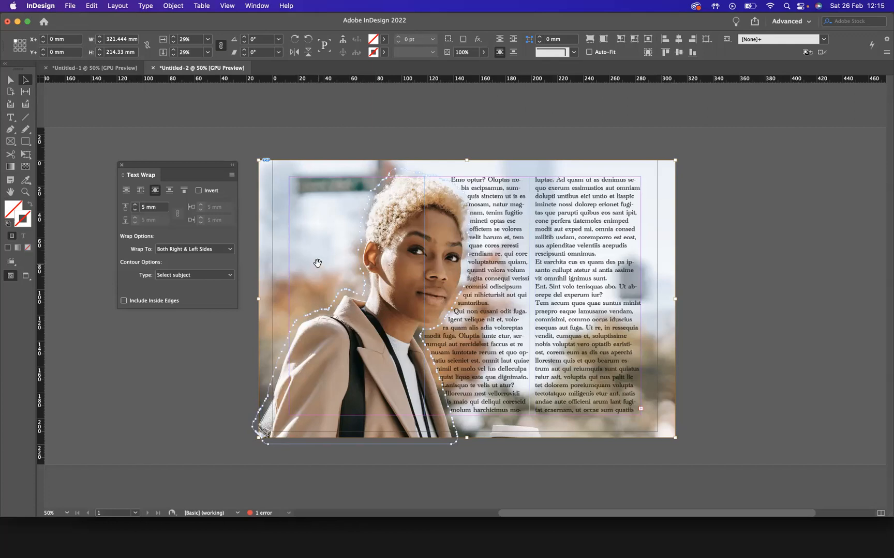
- Close the text wrap settings, deselect everything and preview the page without guides and frame edges
click(122, 165)
click(11, 80)
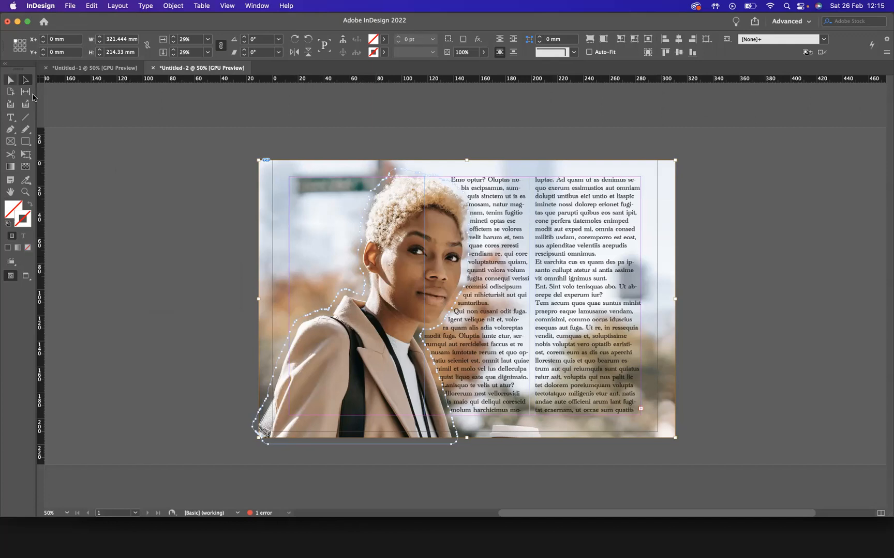
click(150, 164)
key(w)
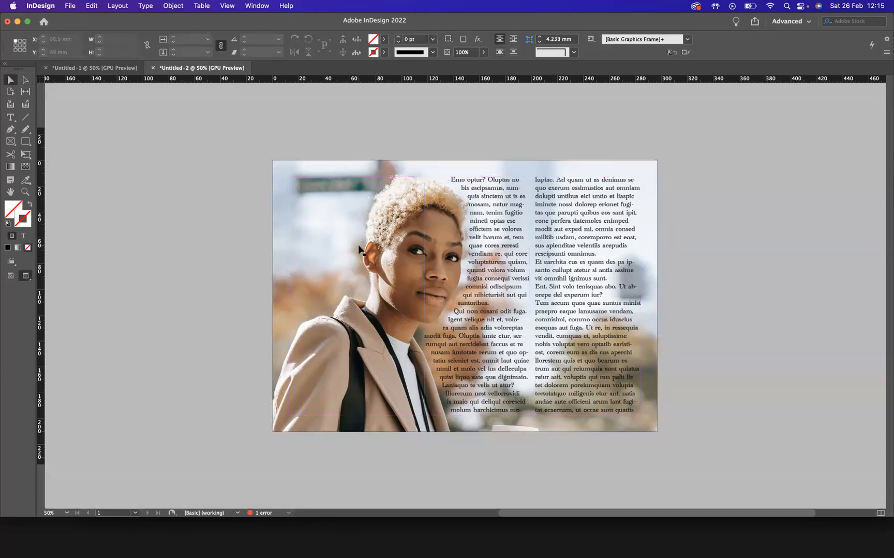